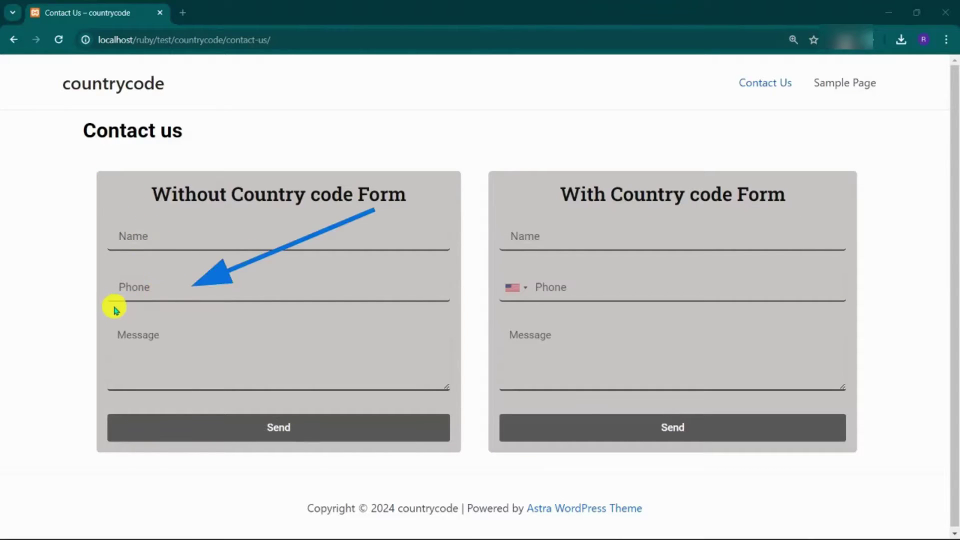
Enter 666 in the plain form's phone field and pick Spain's dialing code in the country-code form
click(183, 291)
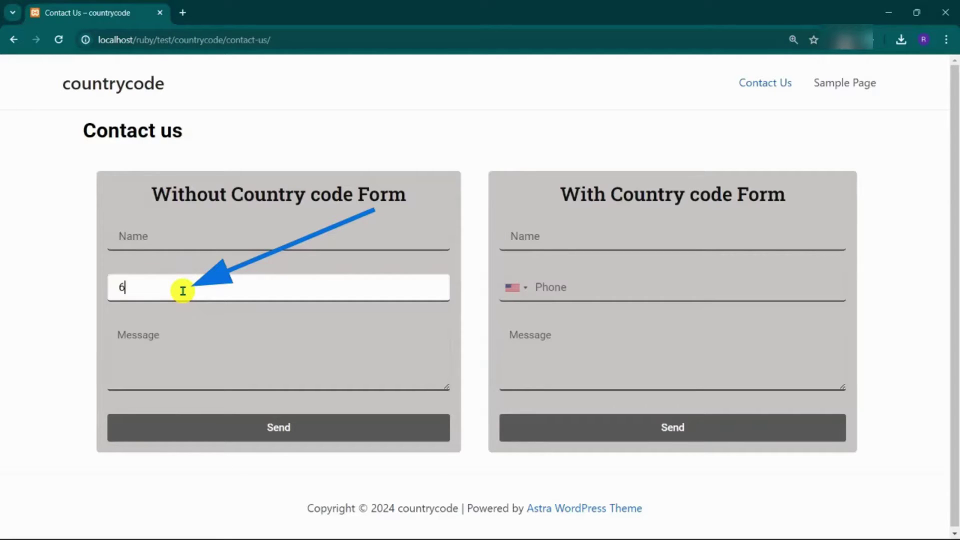
click(204, 316)
click(587, 291)
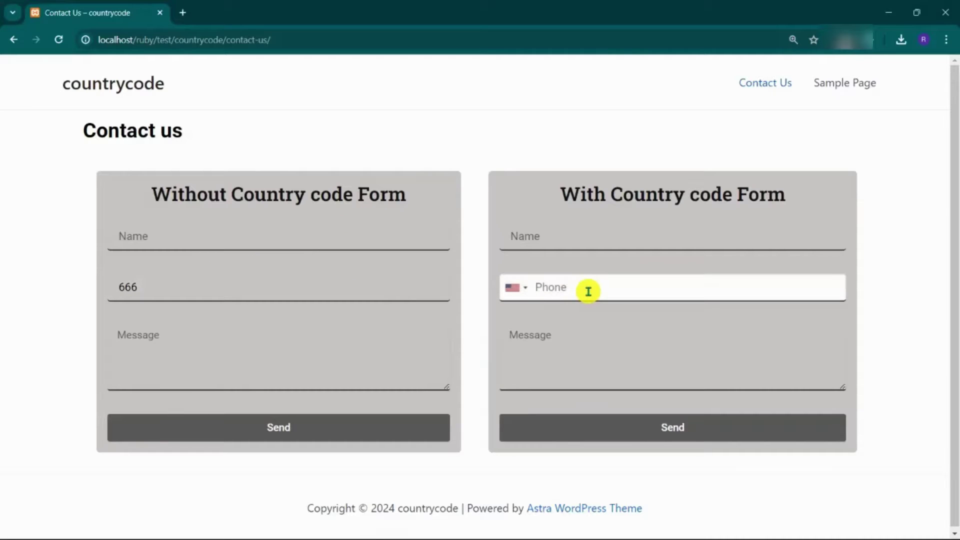
click(523, 294)
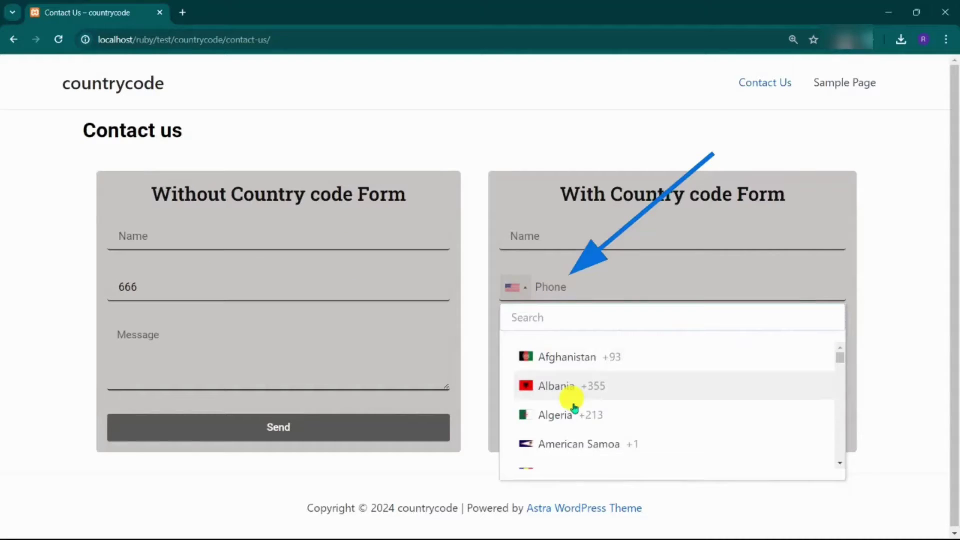
drag(840, 359, 761, 429)
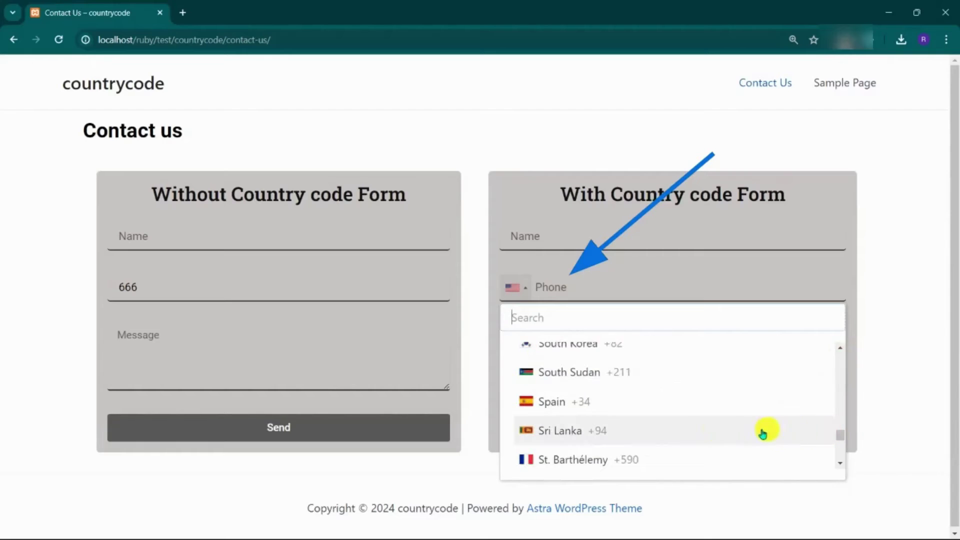
click(639, 409)
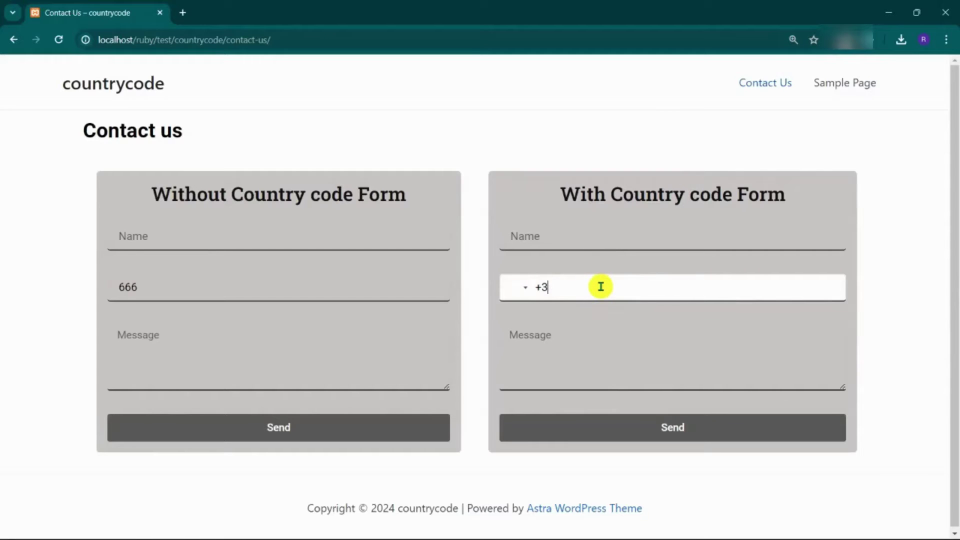
Search, install and activate the Country Code For Elementor Form Telephone Field plugin, then refresh
key(BackSpace)
key(BackSpace)
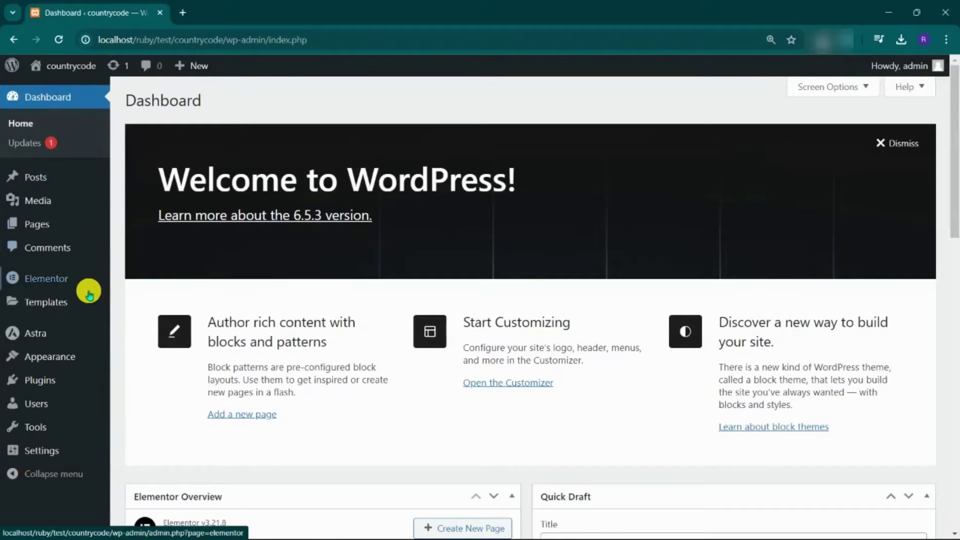
mouse_move(88, 379)
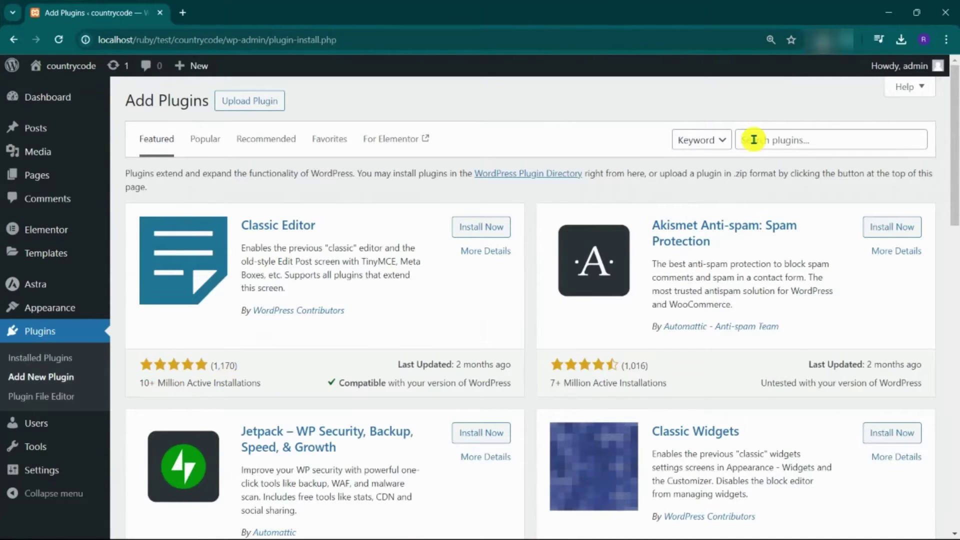
click(753, 140)
text(Country Code for Elementor Form Telephone Field)
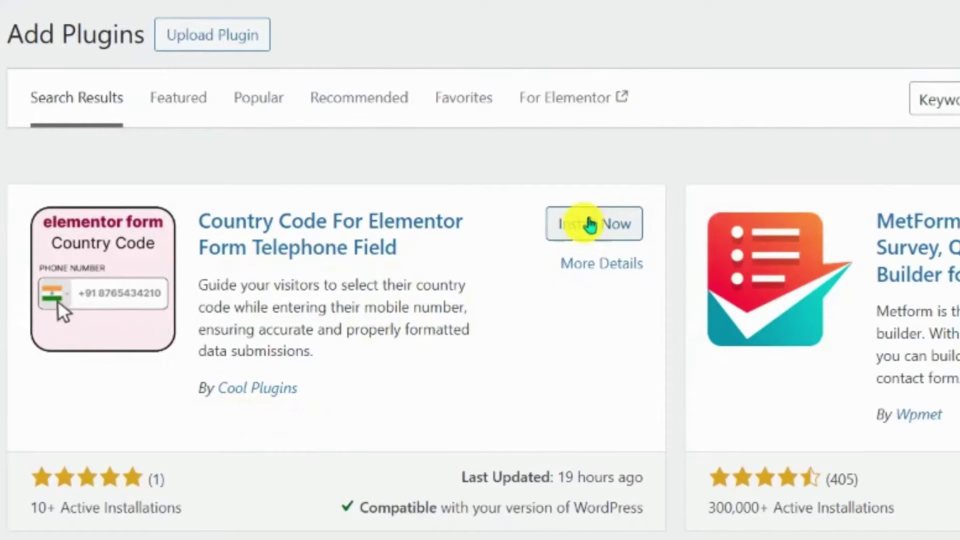
click(591, 225)
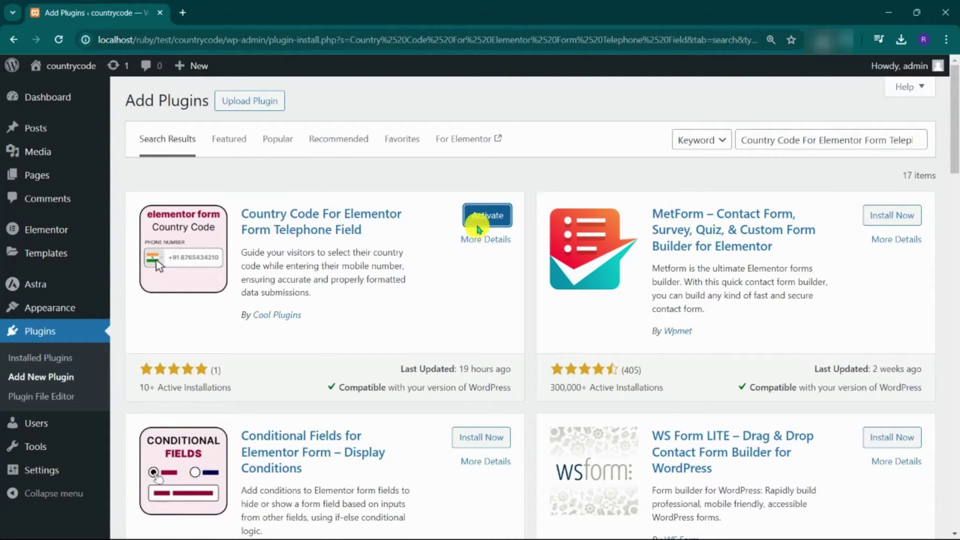
click(477, 228)
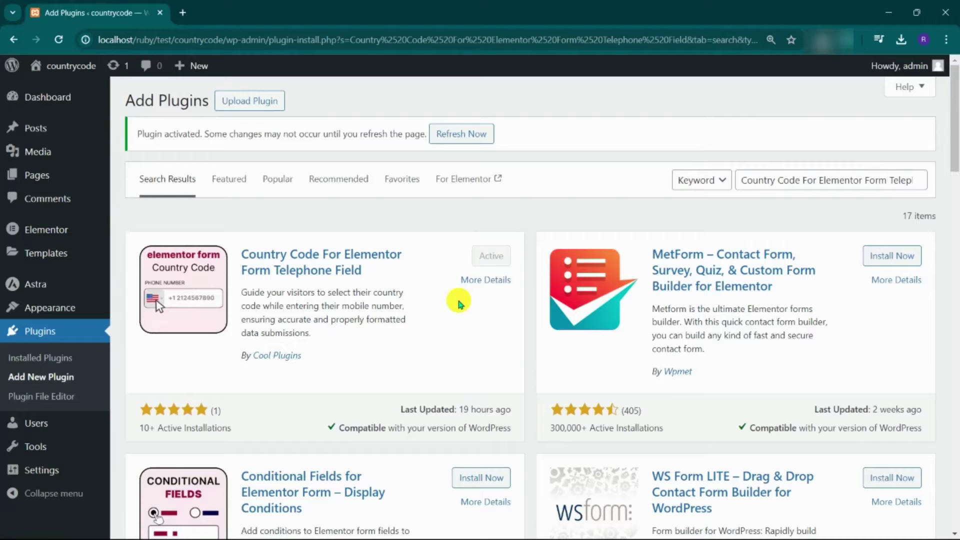
click(461, 135)
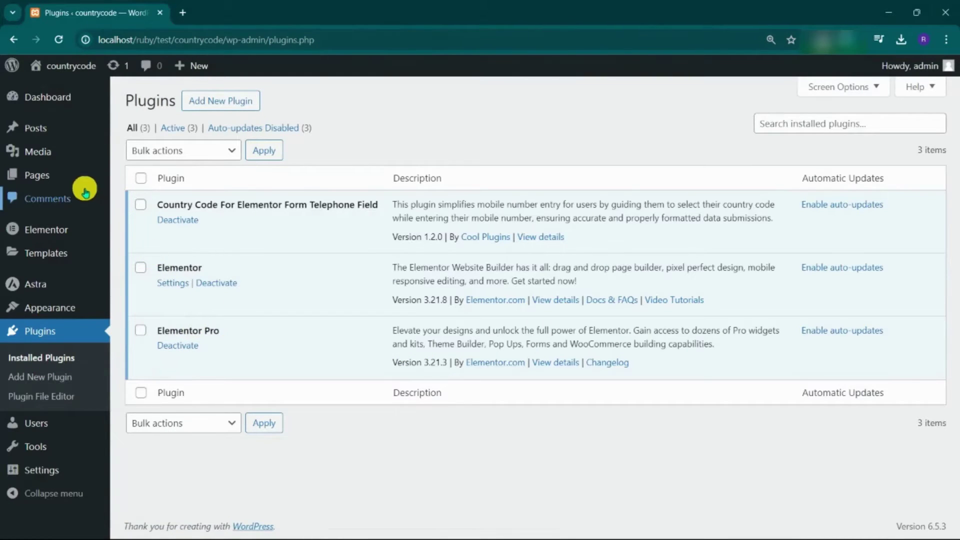
Open the Contact Us page's editor in a new tab and launch Edit with Elementor
mouse_move(79, 174)
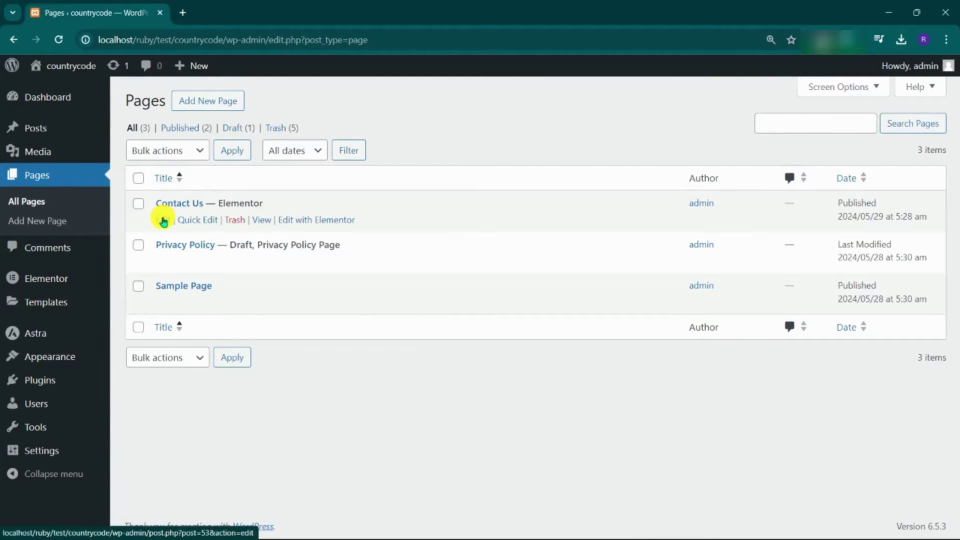
right_click(164, 222)
click(227, 231)
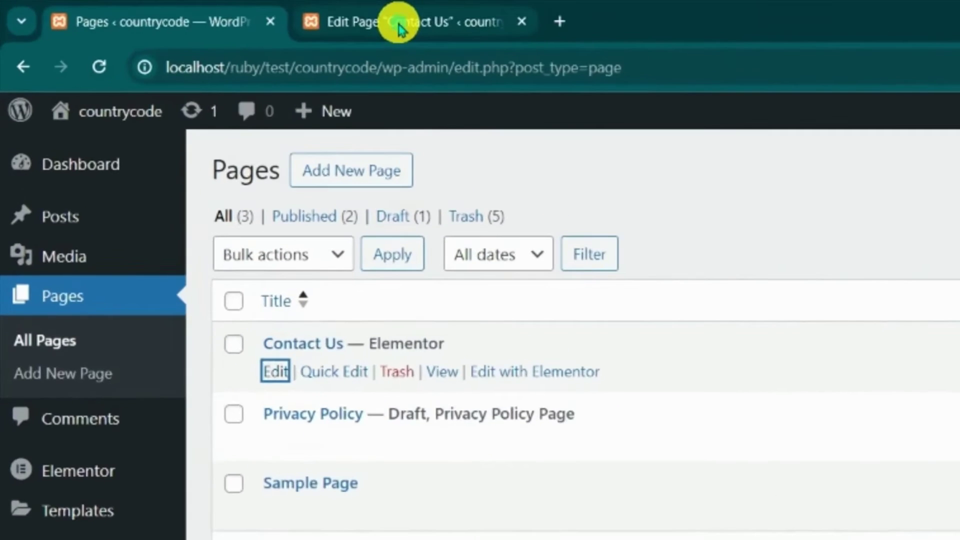
click(237, 15)
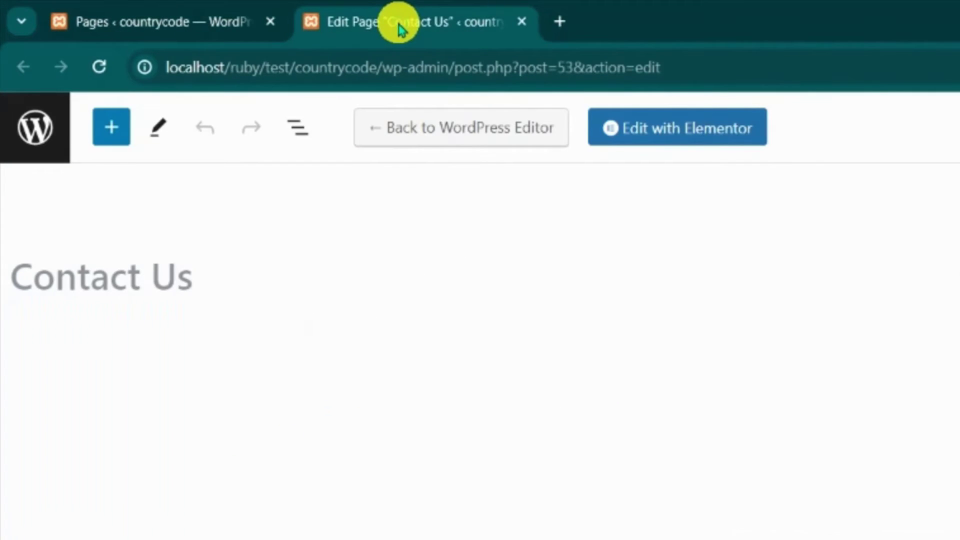
click(633, 139)
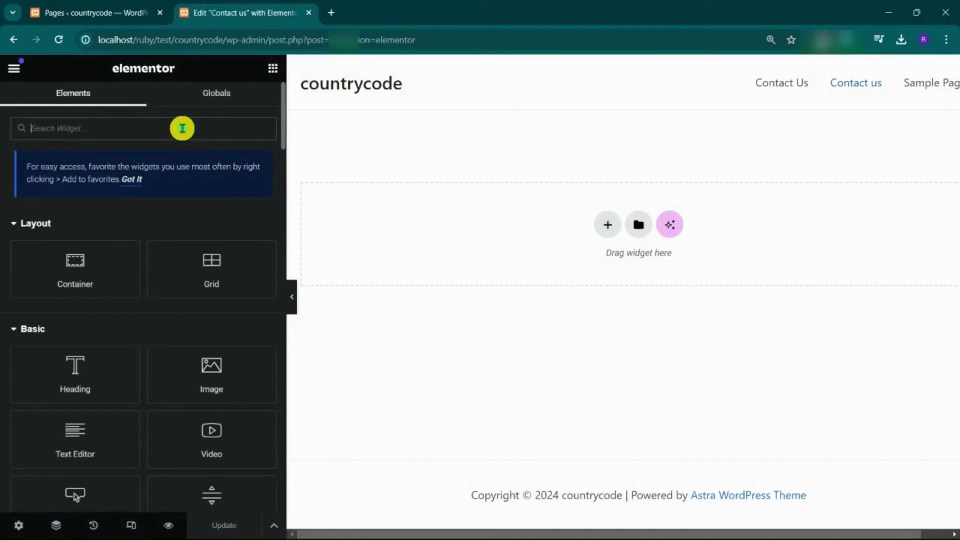
Search widgets for 'form' and drop the Form widget onto the Contact Us canvas
text(form)
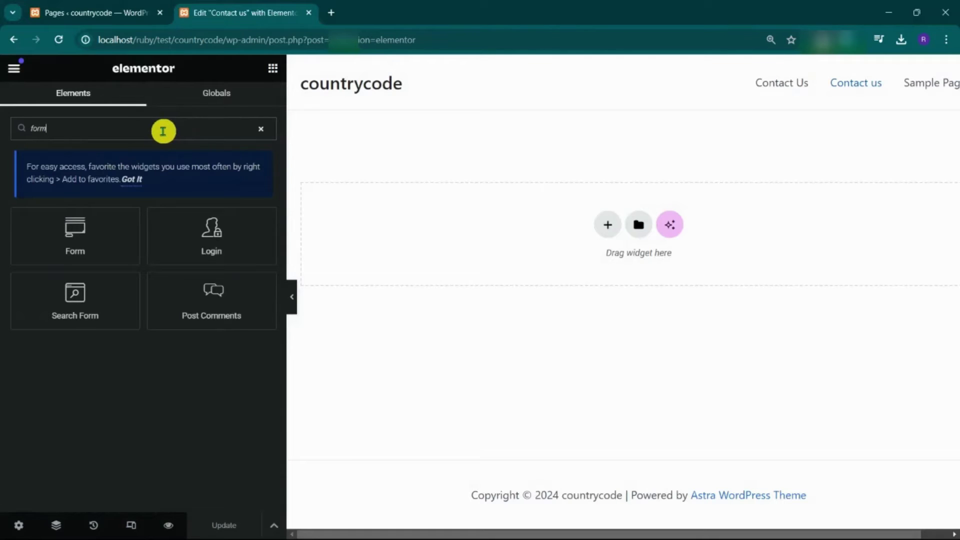
drag(47, 224, 556, 220)
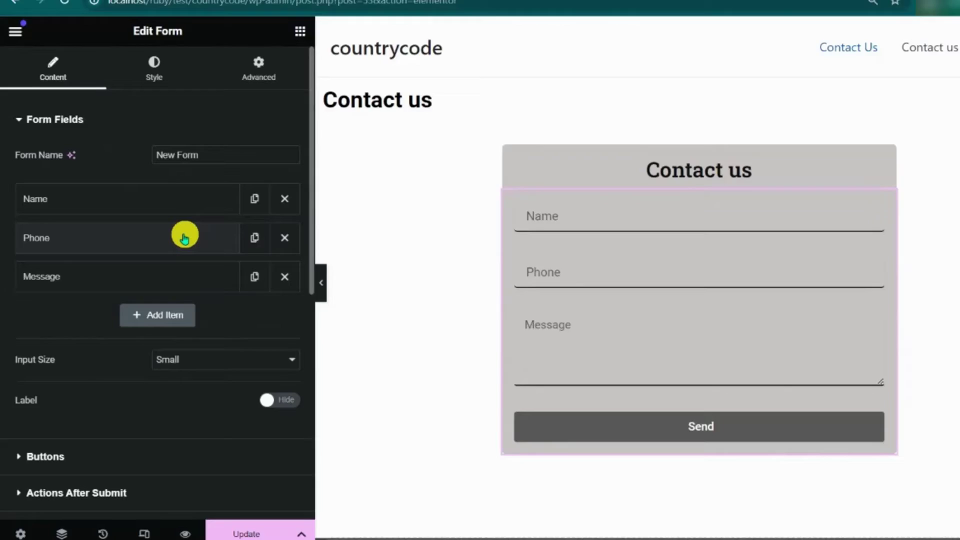
Keep the Phone field type as Tel, enable its country code selector, and inspect the preview's country list
click(161, 254)
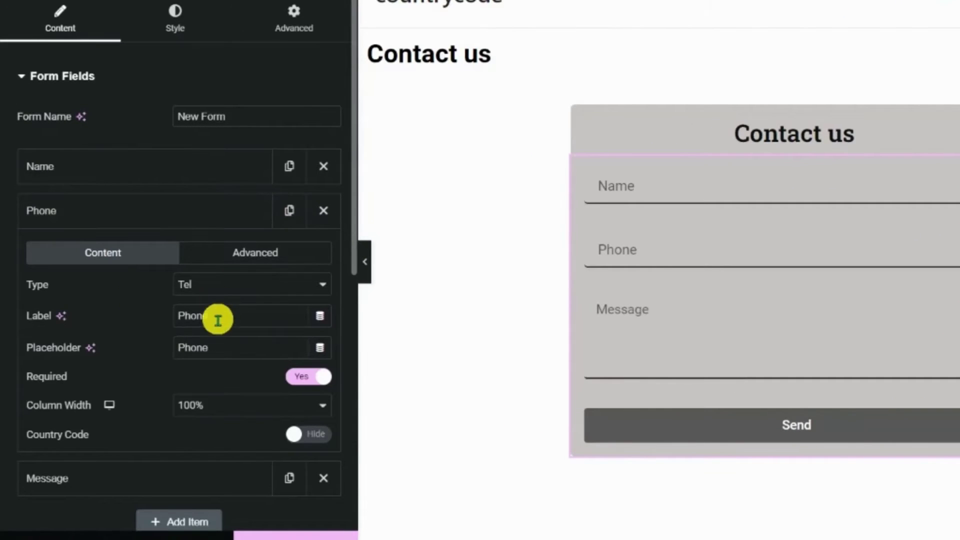
click(219, 284)
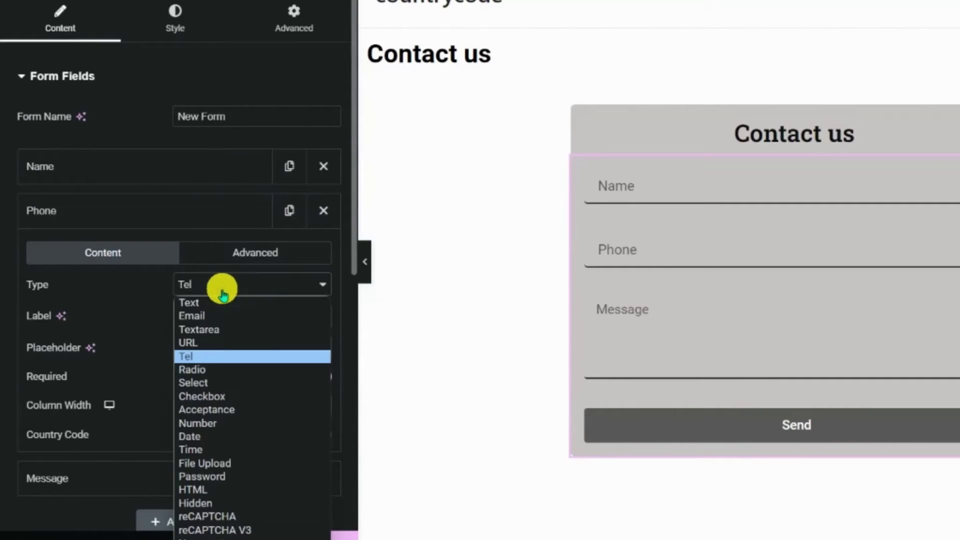
click(220, 357)
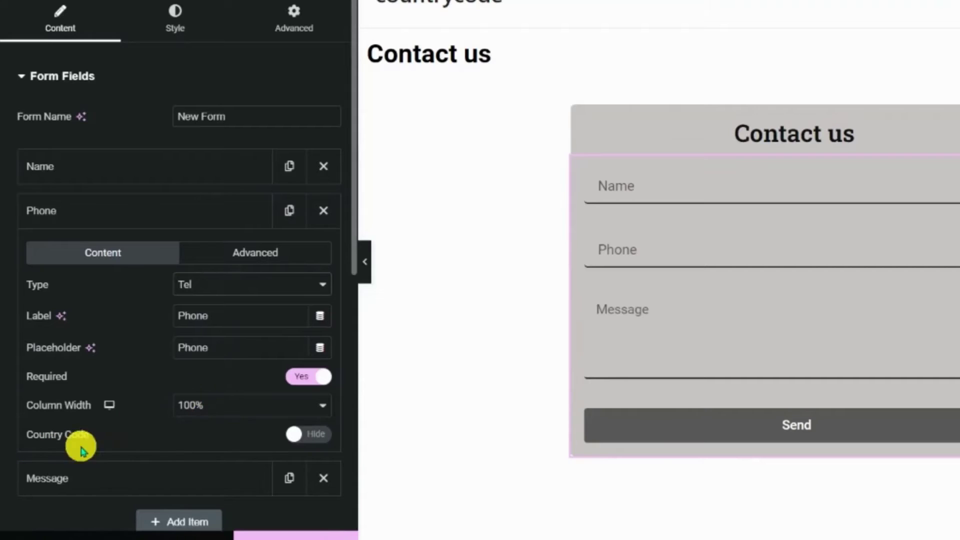
click(310, 436)
scroll(311, 441, down, 1)
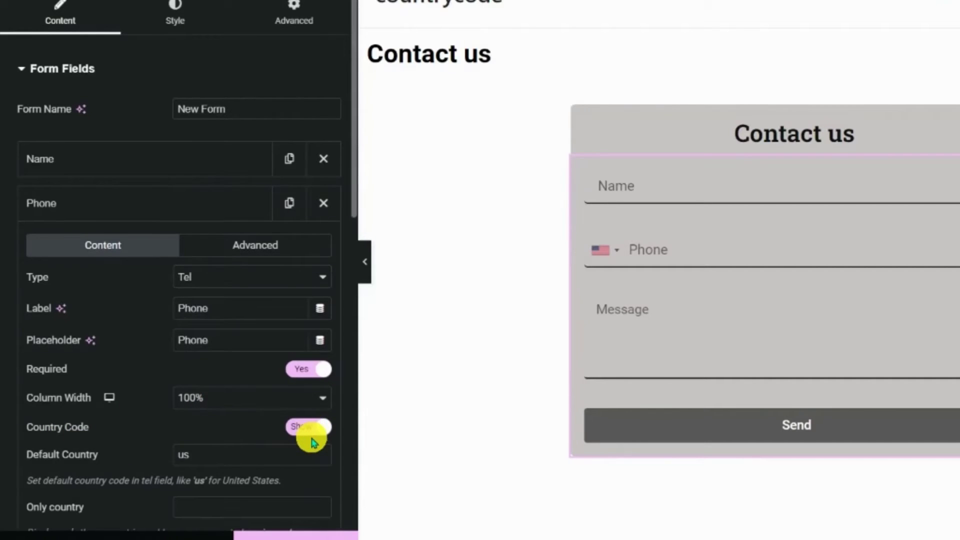
scroll(311, 438, down, 5)
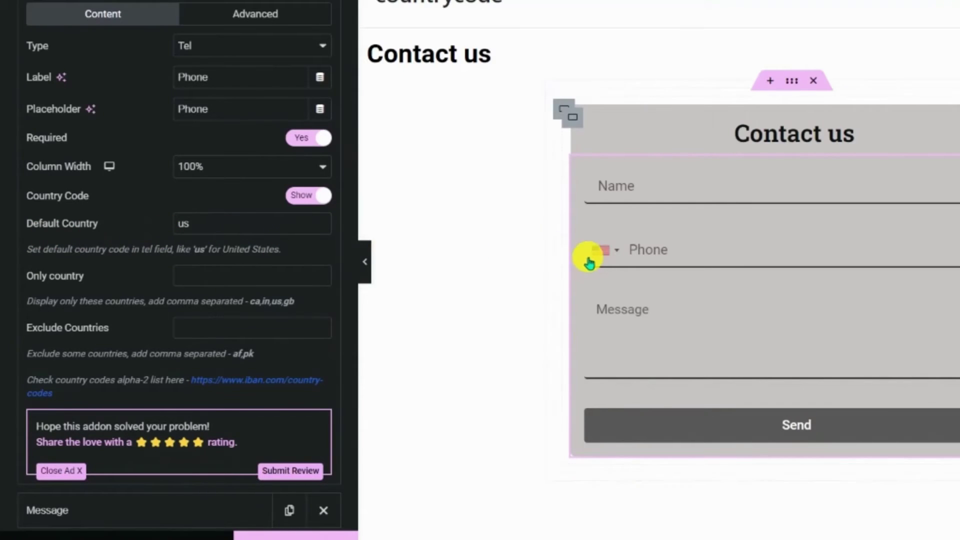
click(745, 249)
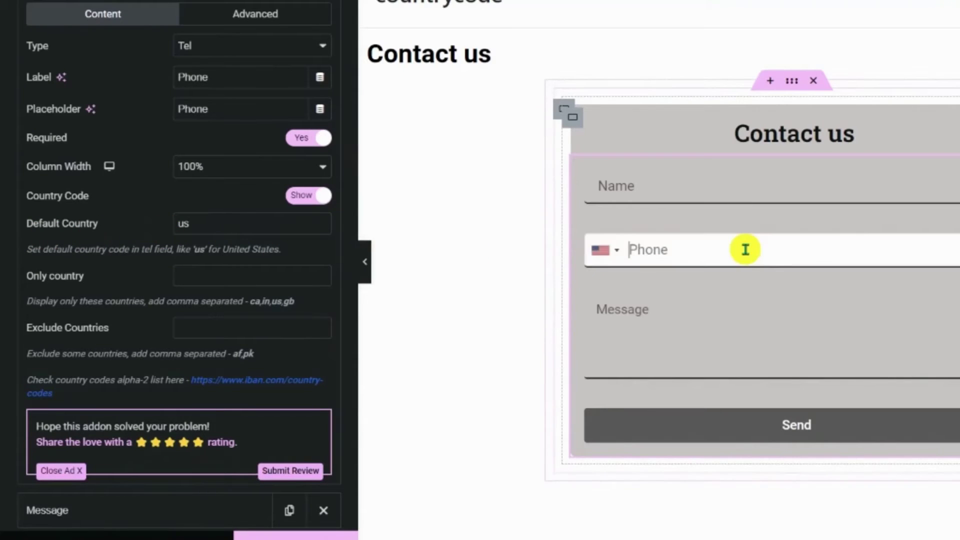
click(601, 250)
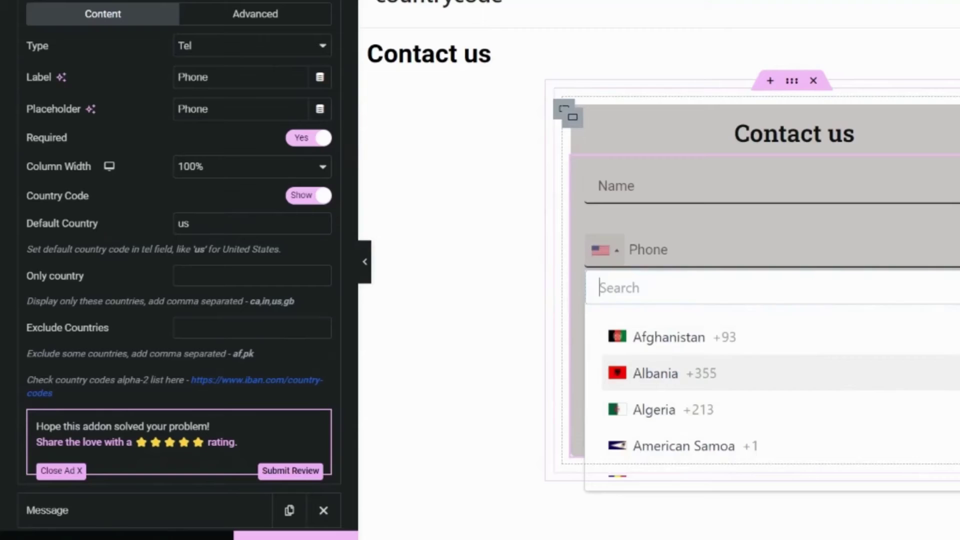
scroll(751, 373, down, 10)
scroll(750, 373, up, 10)
Change Default Country from us to ca and verify Canada in the preview's country list
click(207, 223)
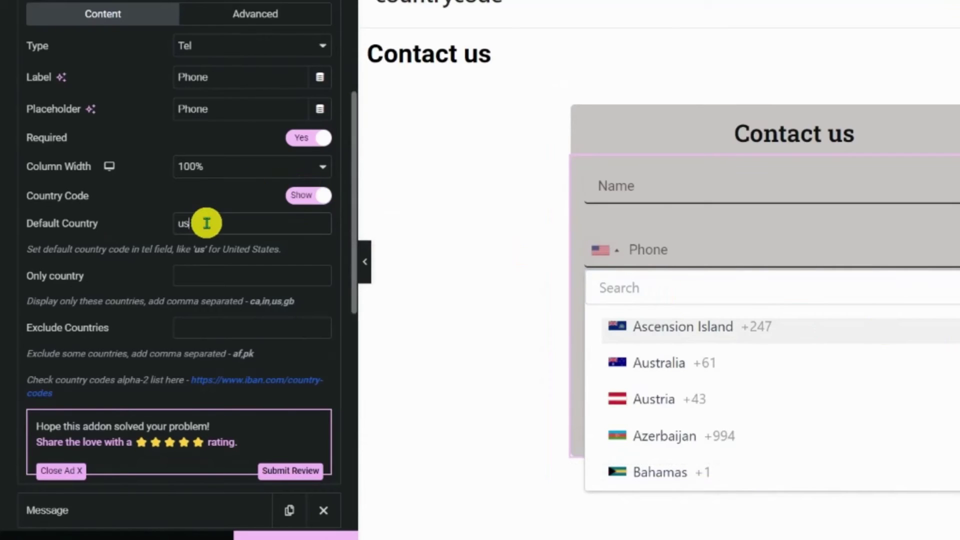
key(BackSpace)
key(BackSpace)
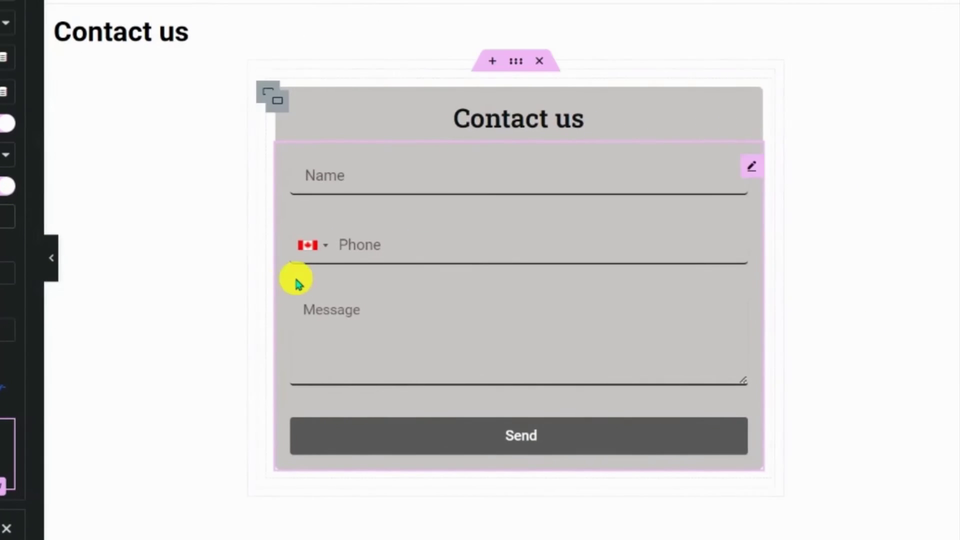
click(325, 253)
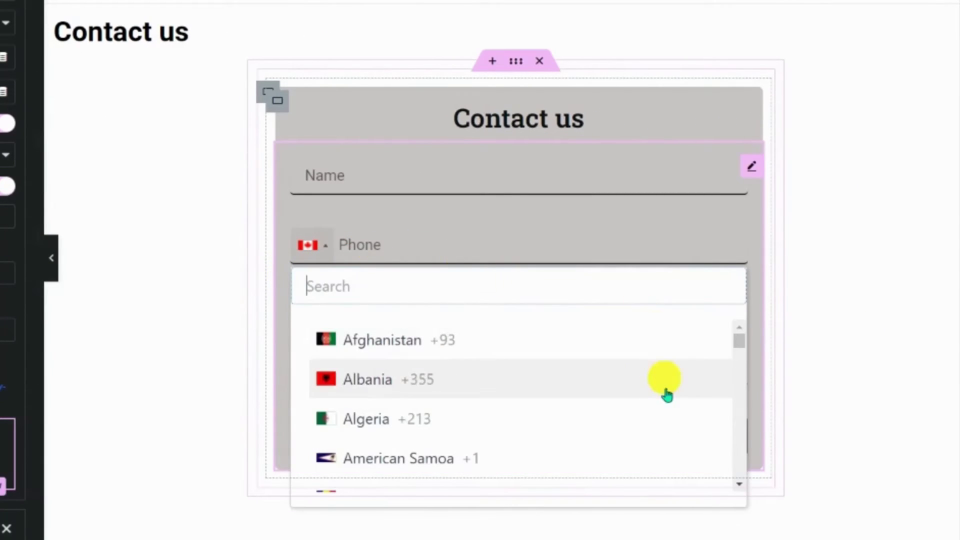
click(180, 280)
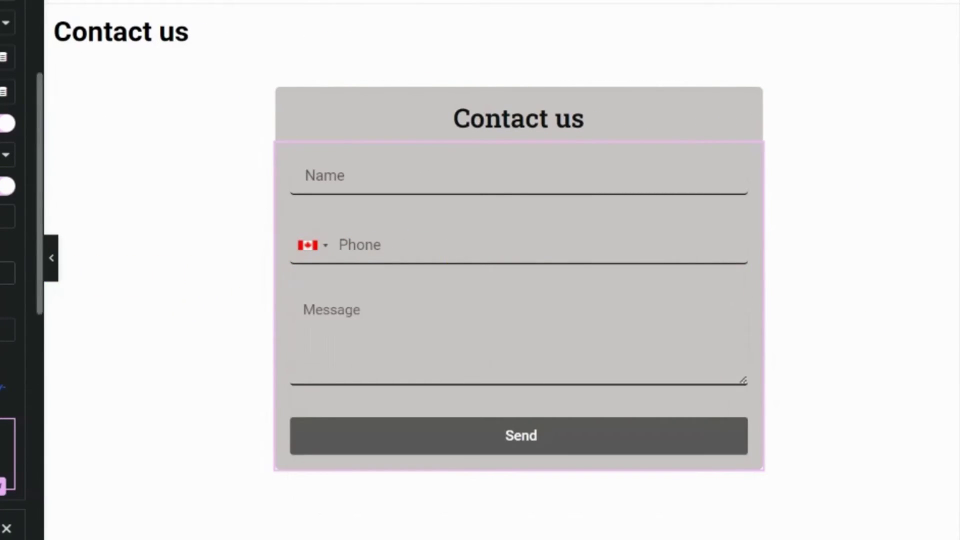
click(248, 326)
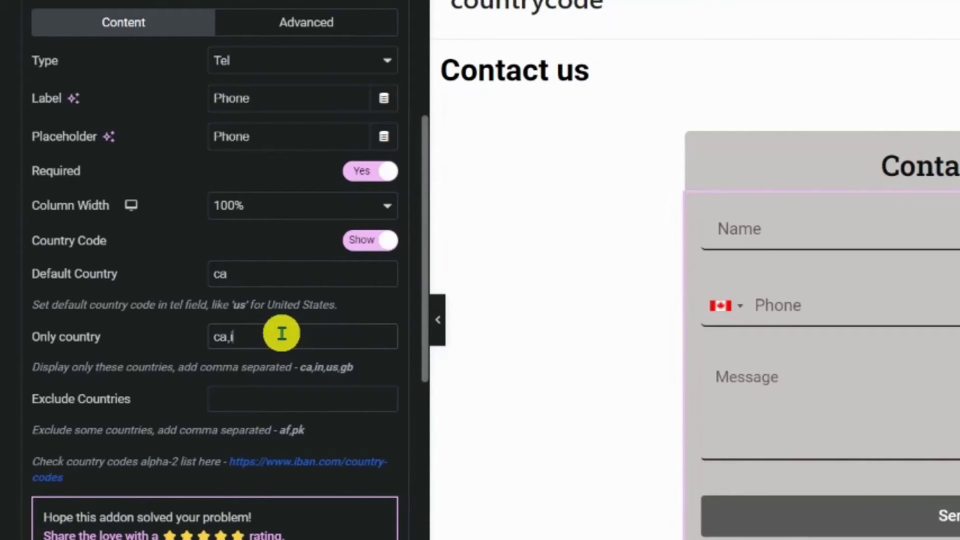
Enter 'ca,in,us' in Only country and check the preview list shows just Canada, India and United States
text(ca,in,us)
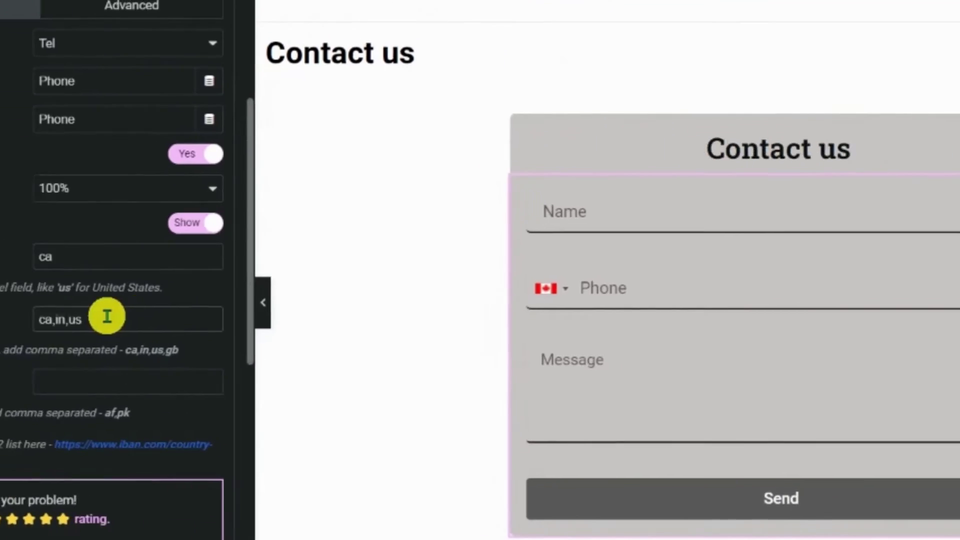
click(437, 320)
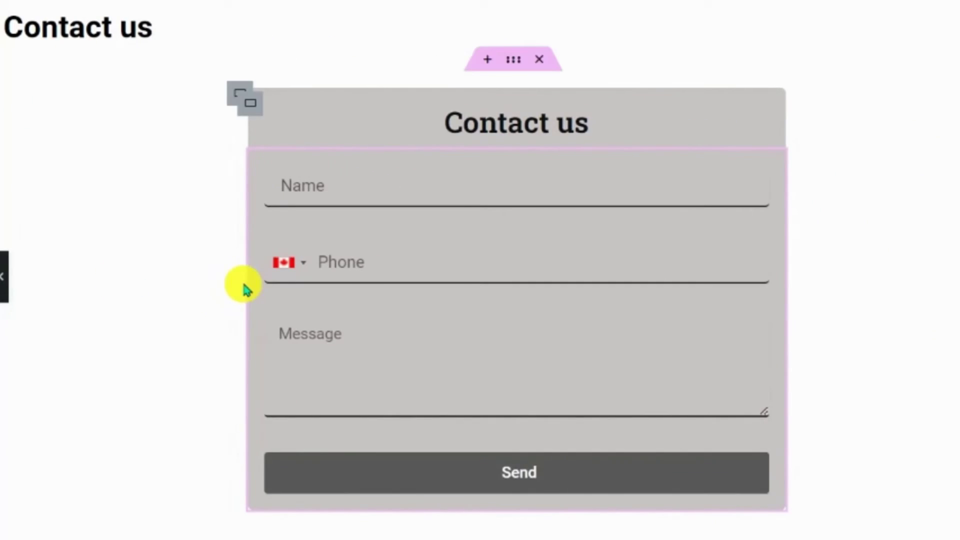
click(303, 265)
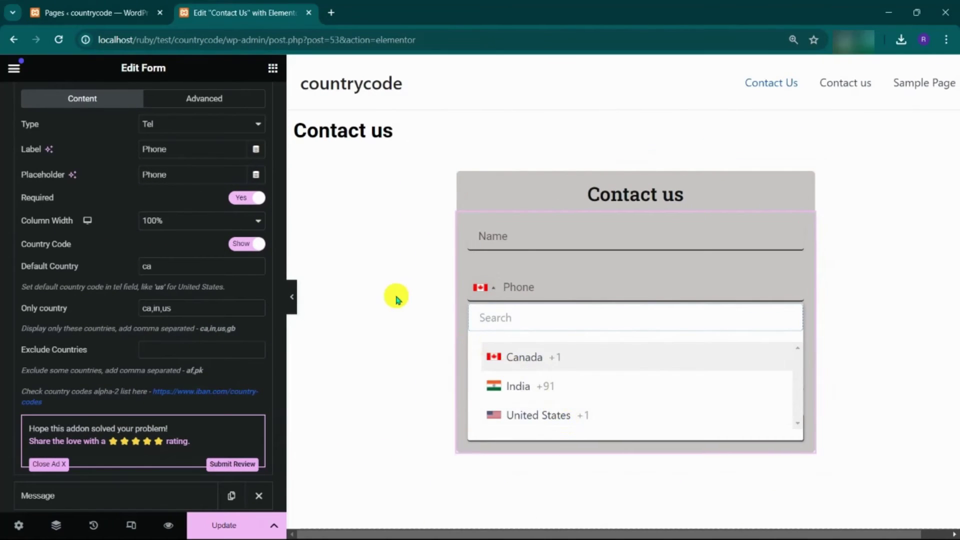
click(397, 299)
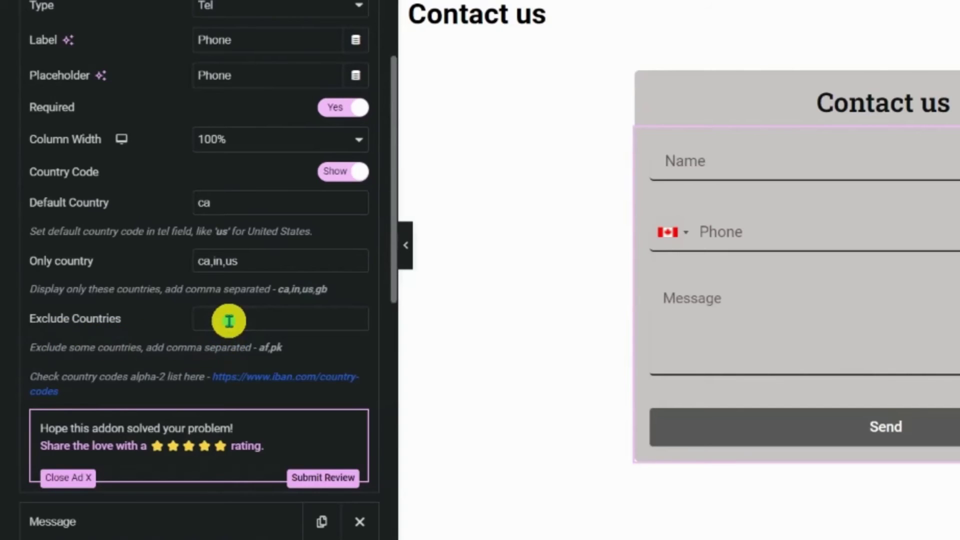
Clear the Only country value so the preview list shows all countries
click(228, 258)
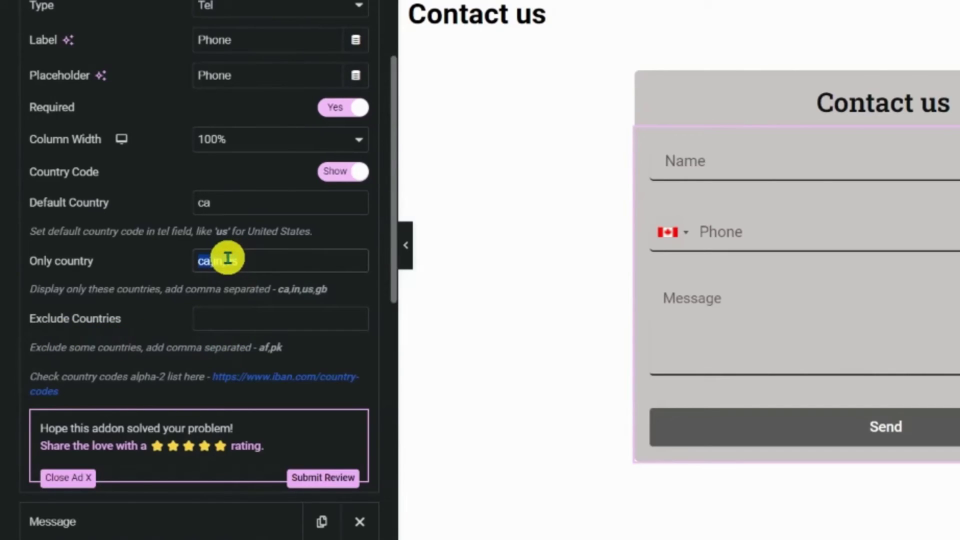
key(BackSpace)
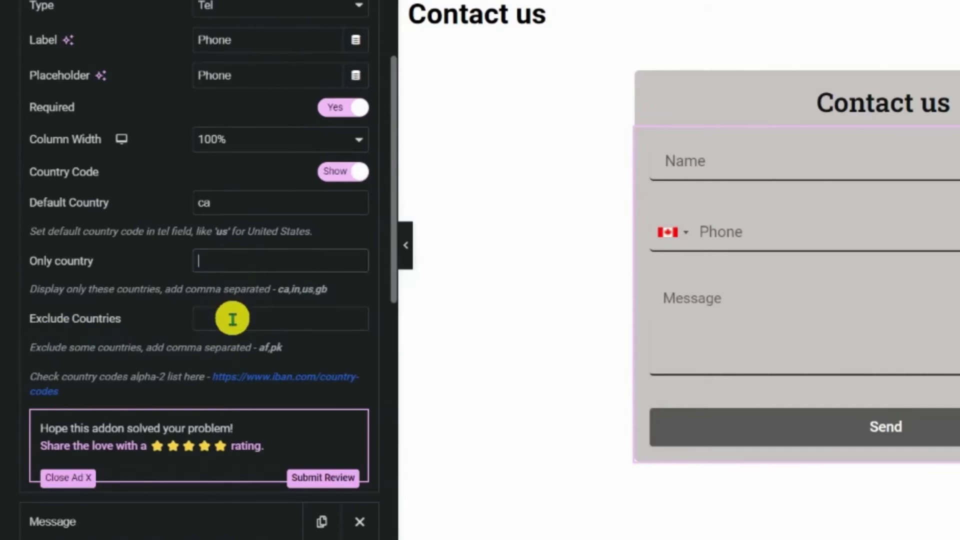
click(666, 234)
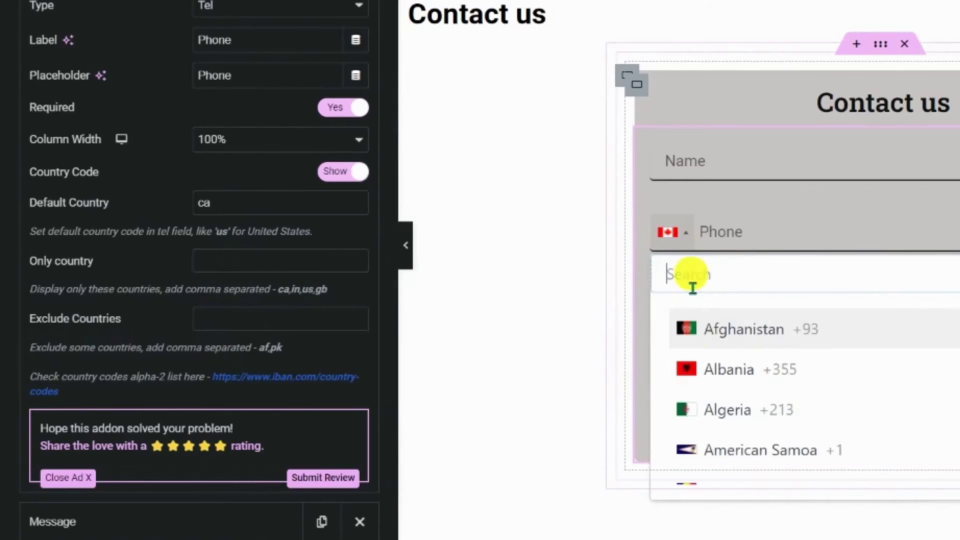
Enter 'af' in Exclude Countries and search the preview list for Afghanistan to test the exclusion
click(275, 319)
text(af)
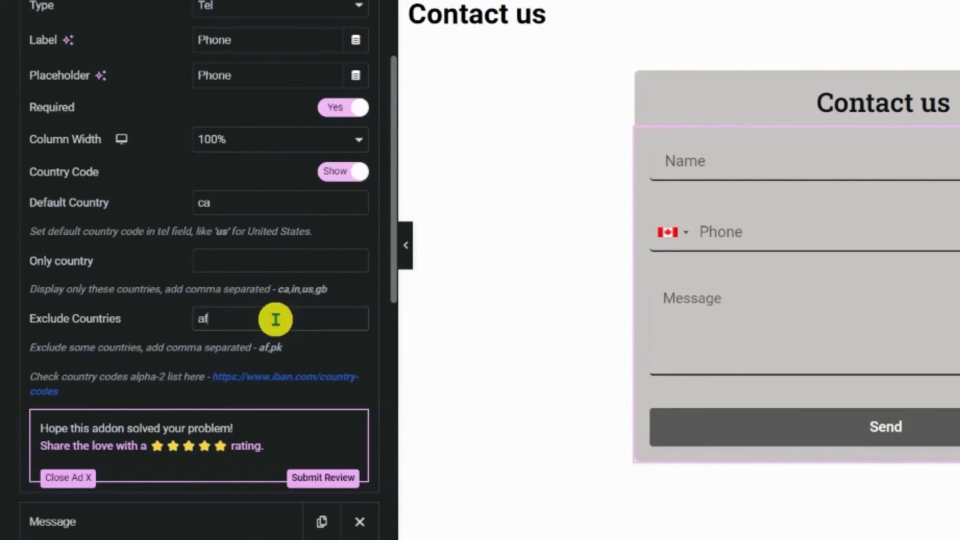
click(680, 233)
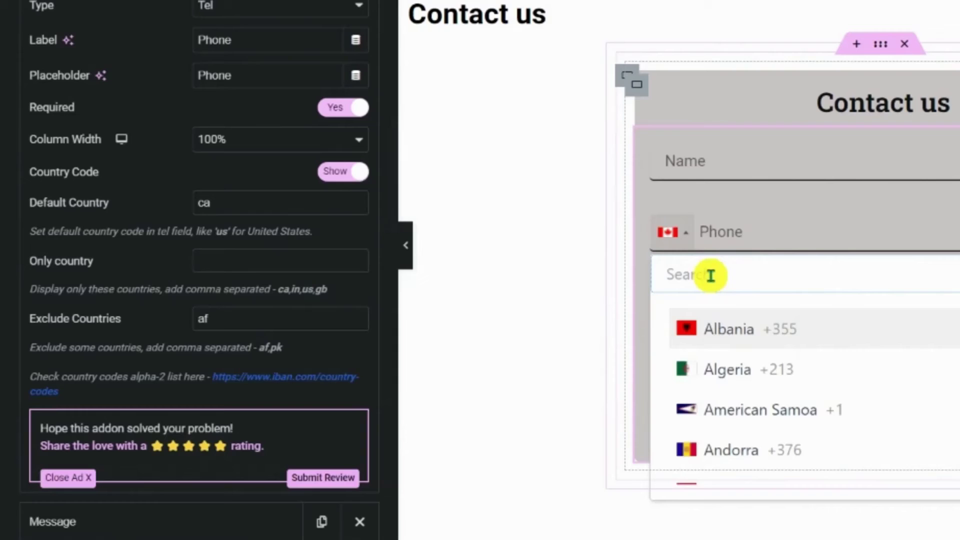
text(afgan)
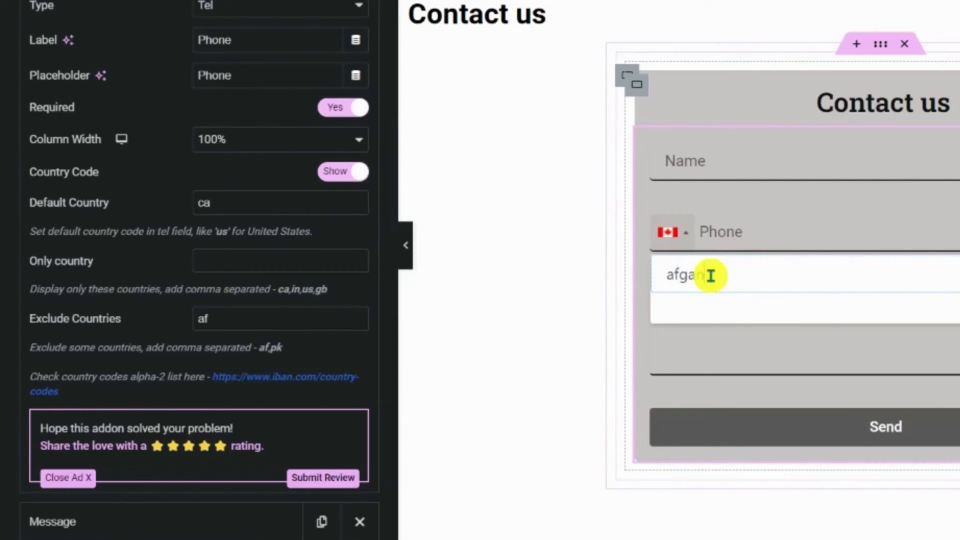
key(BackSpace)
key(BackSpace)
key(BackSpace)
key(BackSpace)
key(BackSpace)
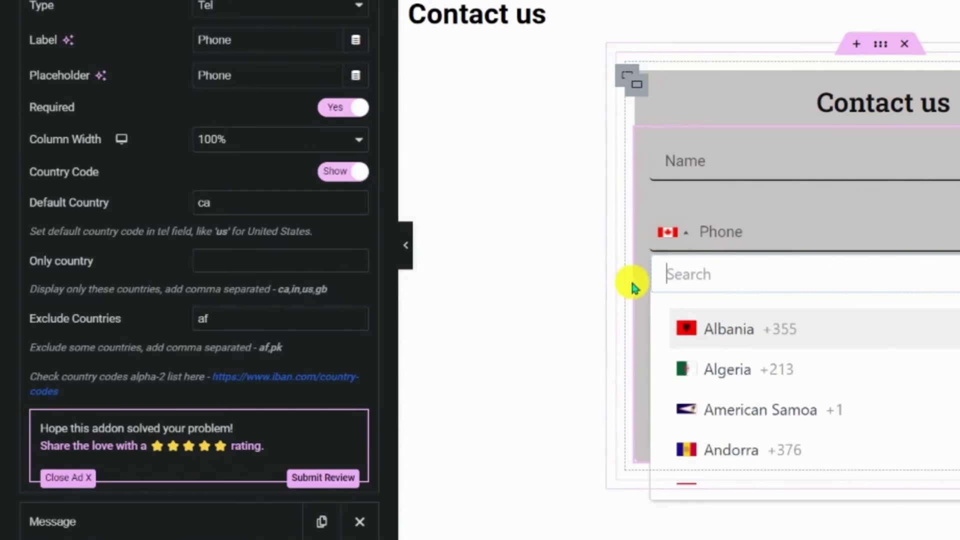
click(557, 277)
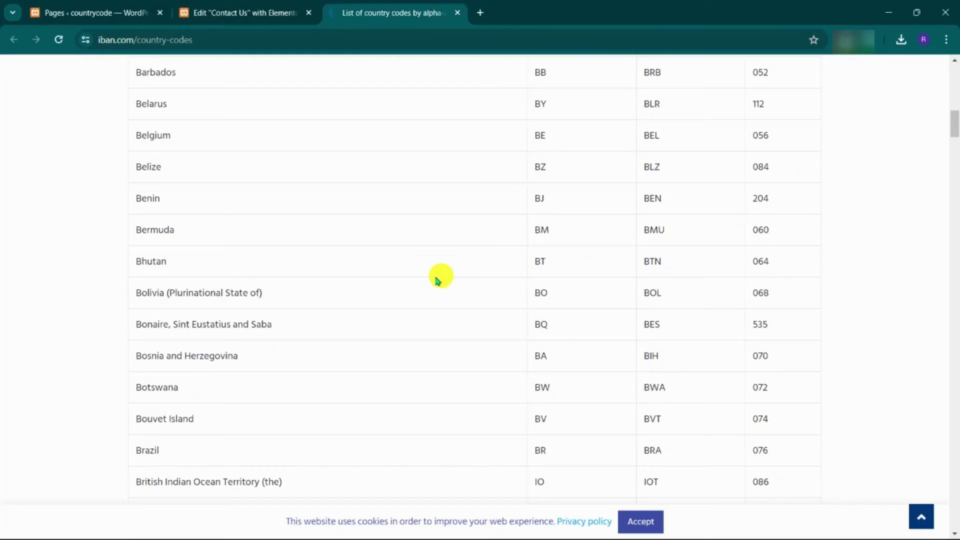
Close the iban.com alpha-2 country code reference tab
click(457, 12)
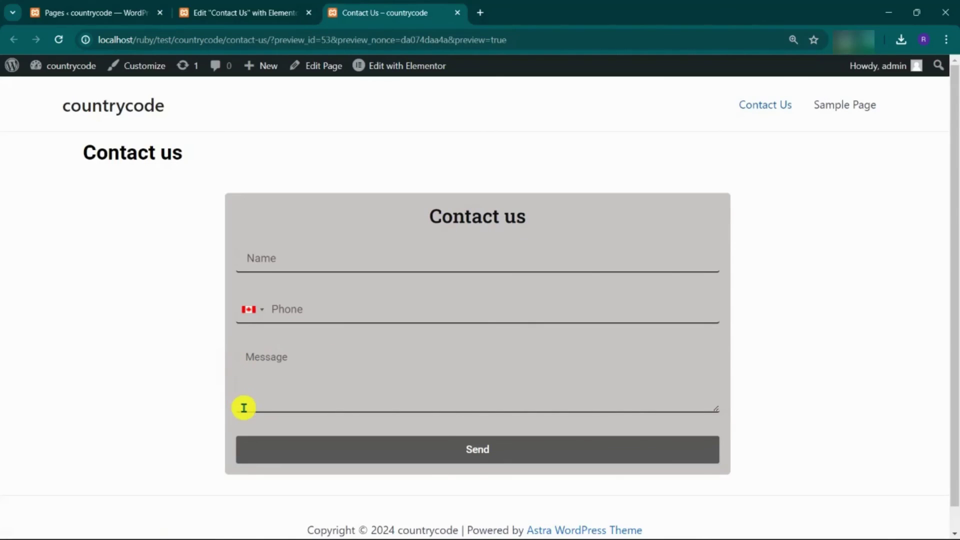
Open the preview's phone country list to confirm only Canada, India and United States appear
click(247, 309)
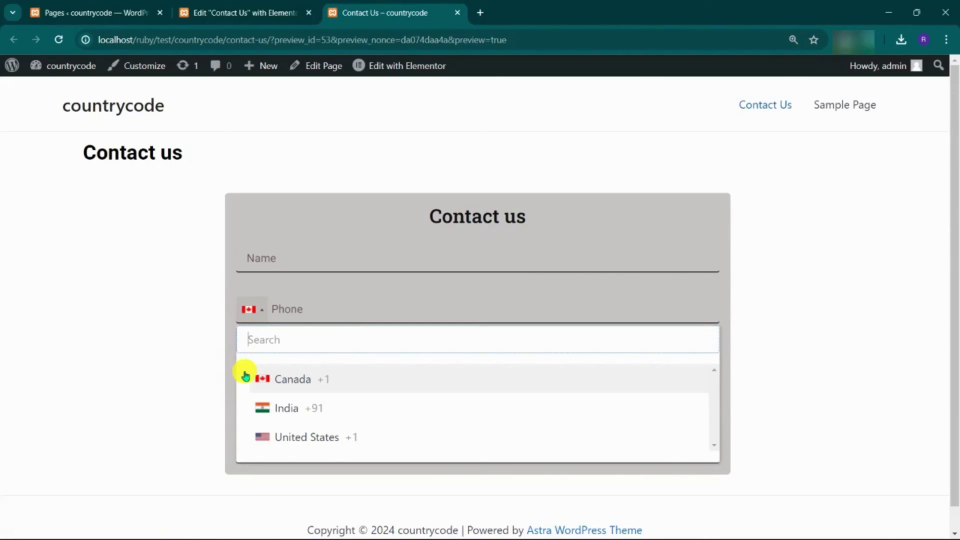